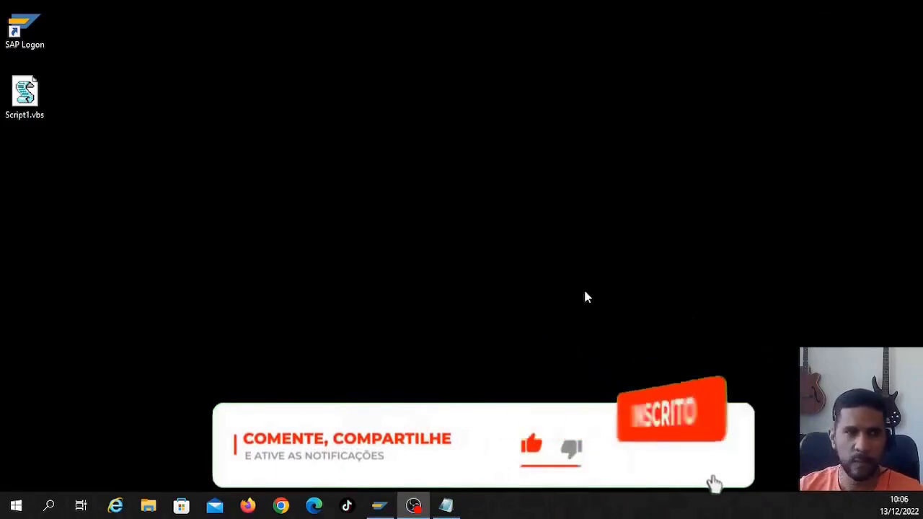
# Step: Launch SAP Logon and log on to client 800 with the saved user name and password
pyautogui.doubleClick(32, 15)
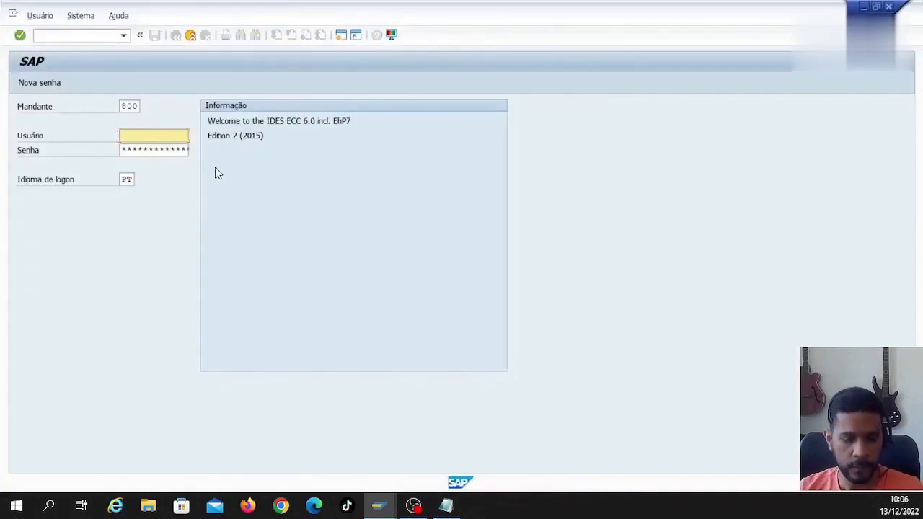
pyautogui.write('G')
pyautogui.click(167, 149)
pyautogui.click(167, 151)
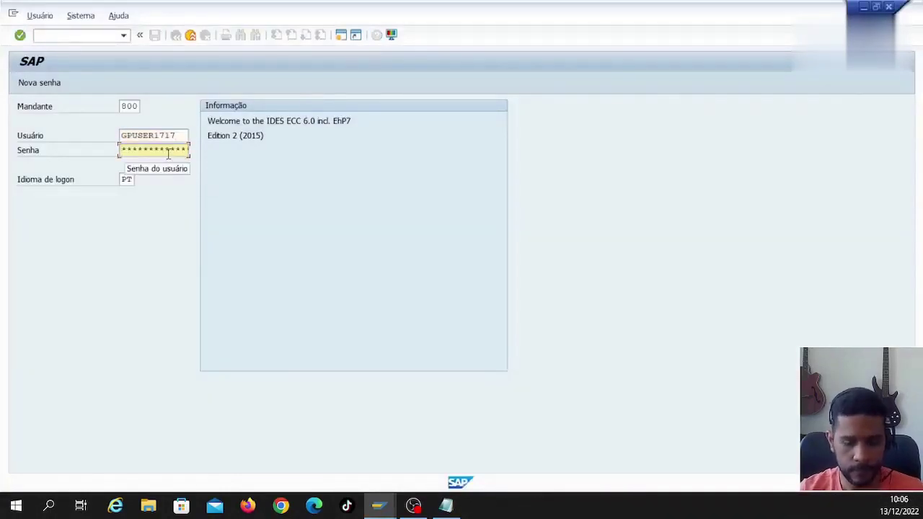
pyautogui.write('**')
pyautogui.press('Return')
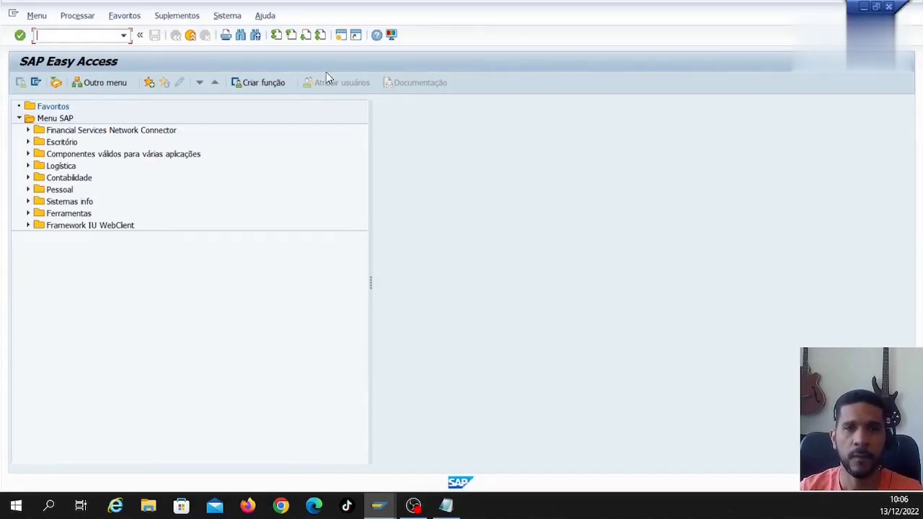
# Step: Open the Script Recording and Playback window from Customize Local Layout
pyautogui.click(391, 36)
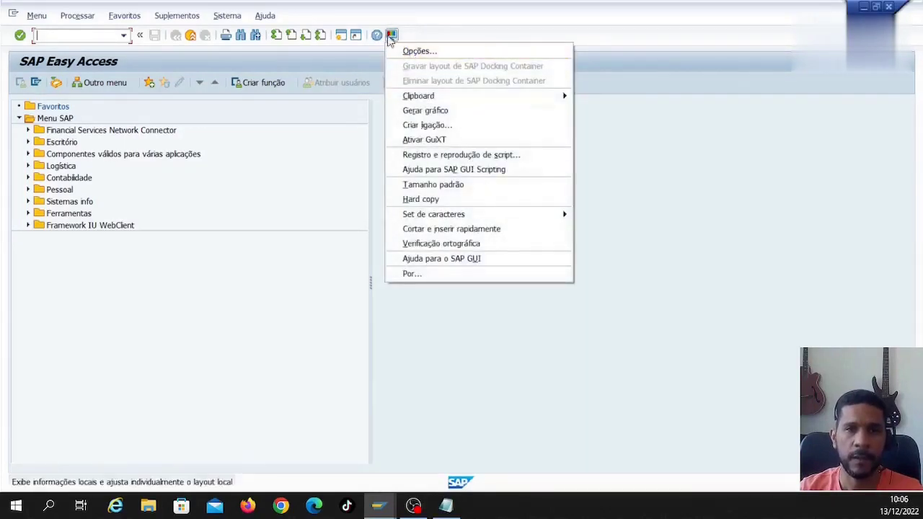
pyautogui.click(421, 50)
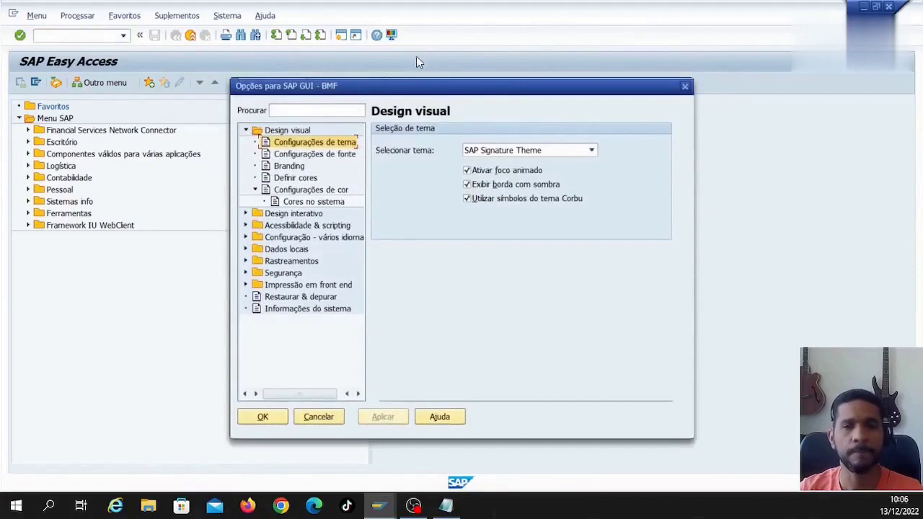
pyautogui.moveTo(582, 81); pyautogui.dragTo(585, 83)
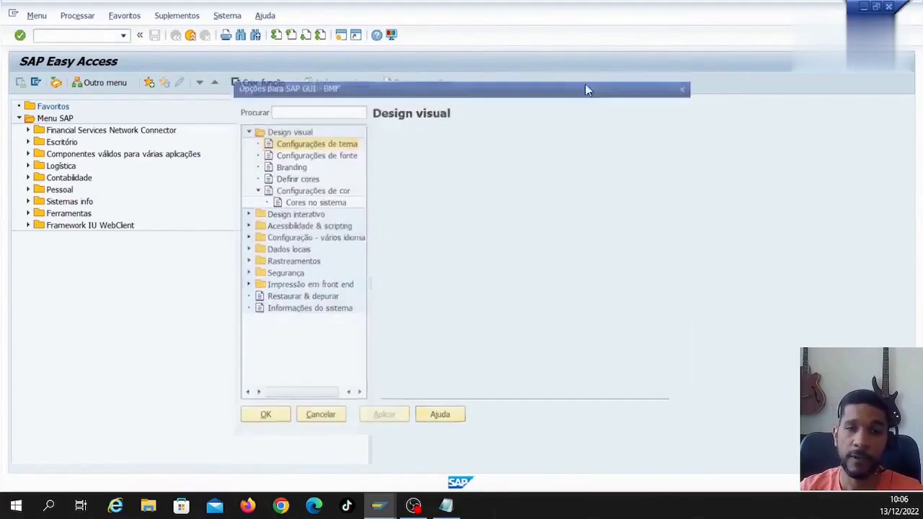
pyautogui.click(393, 34)
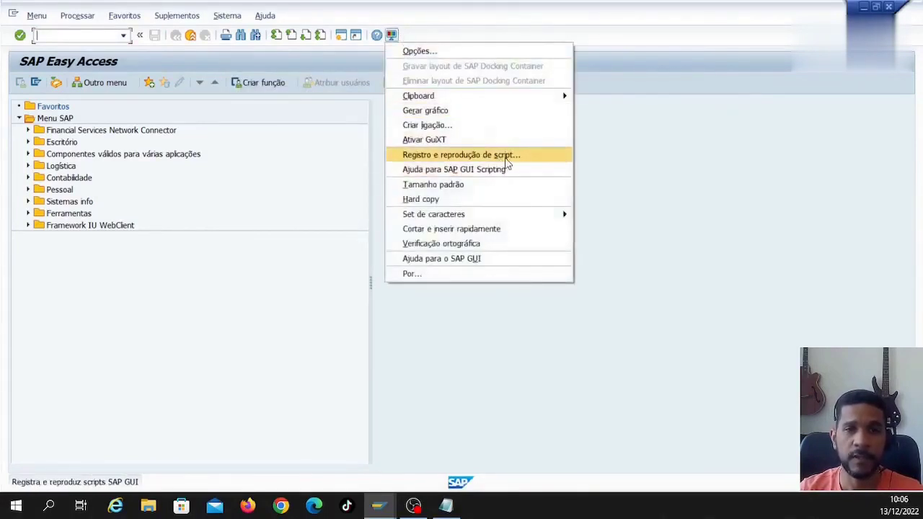
pyautogui.click(536, 164)
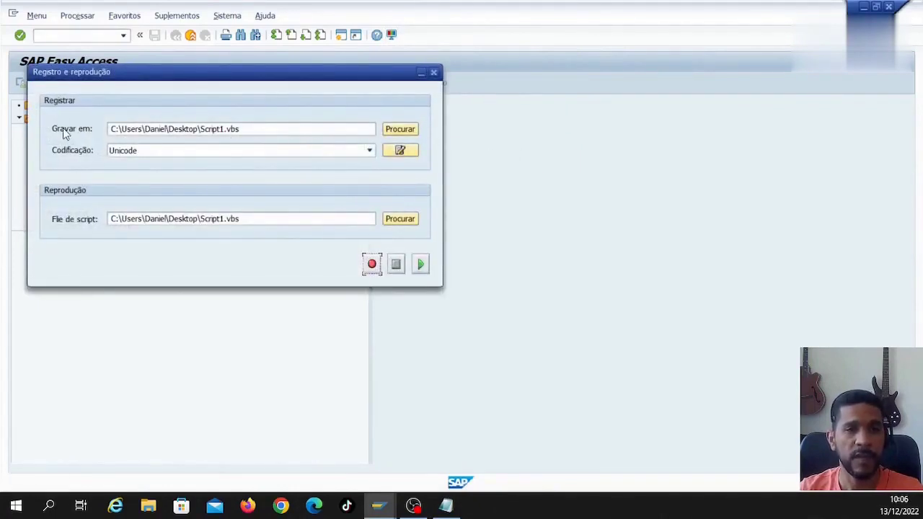
# Step: Check the Desktop Script1.vbs save path, start recording and confirm overwriting the file
pyautogui.moveTo(115, 131)
pyautogui.mouseDown()
pyautogui.moveTo(277, 124)
pyautogui.moveTo(137, 122)
pyautogui.moveTo(112, 130)
pyautogui.mouseUp()
pyautogui.click(276, 127)
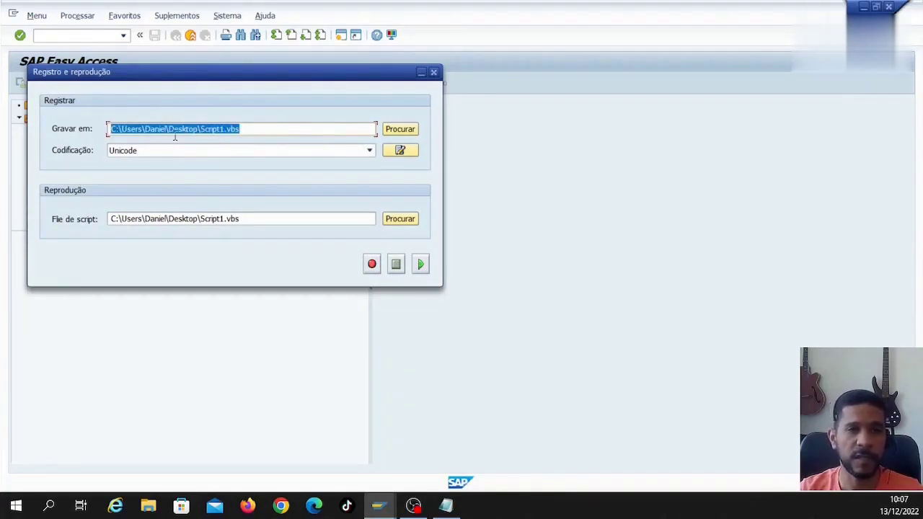
pyautogui.click(177, 131)
pyautogui.doubleClick(171, 131)
pyautogui.click(269, 135)
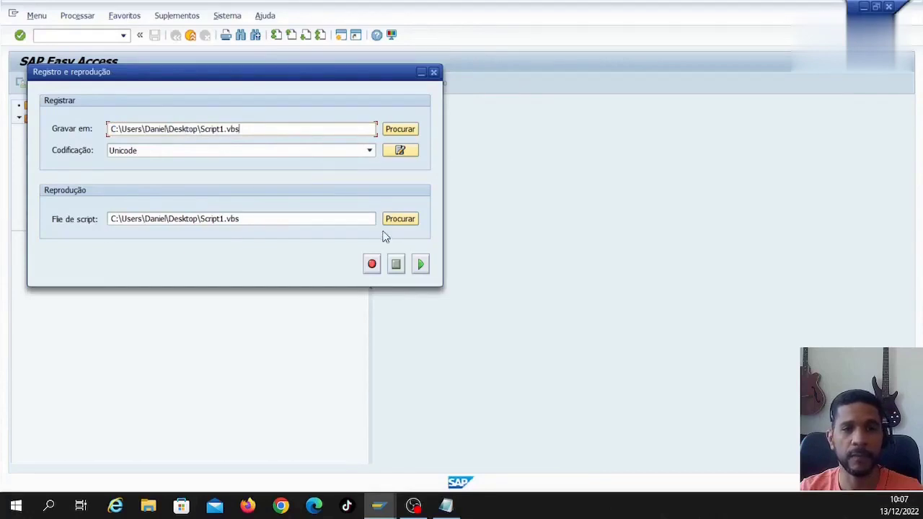
pyautogui.click(372, 266)
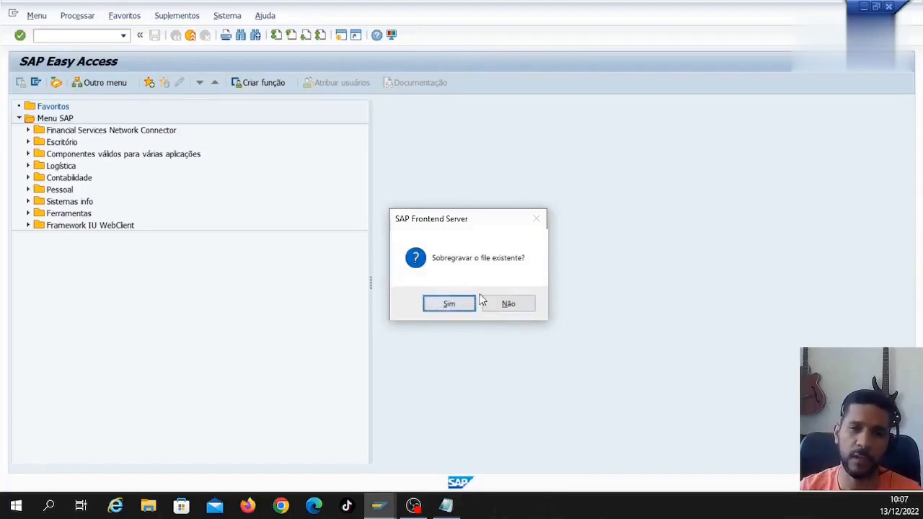
pyautogui.click(450, 304)
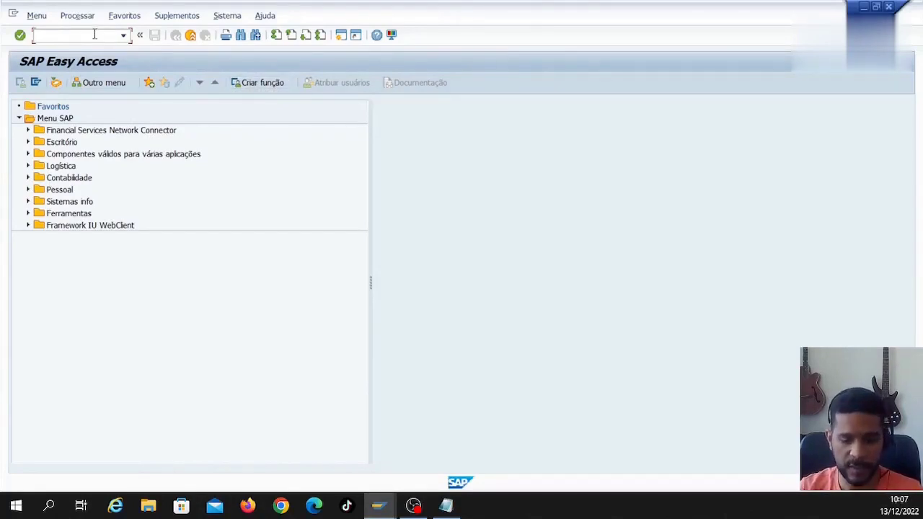
# Step: Run transaction IW33 and display the previously used maintenance order
pyautogui.write('33')
pyautogui.press('Return')
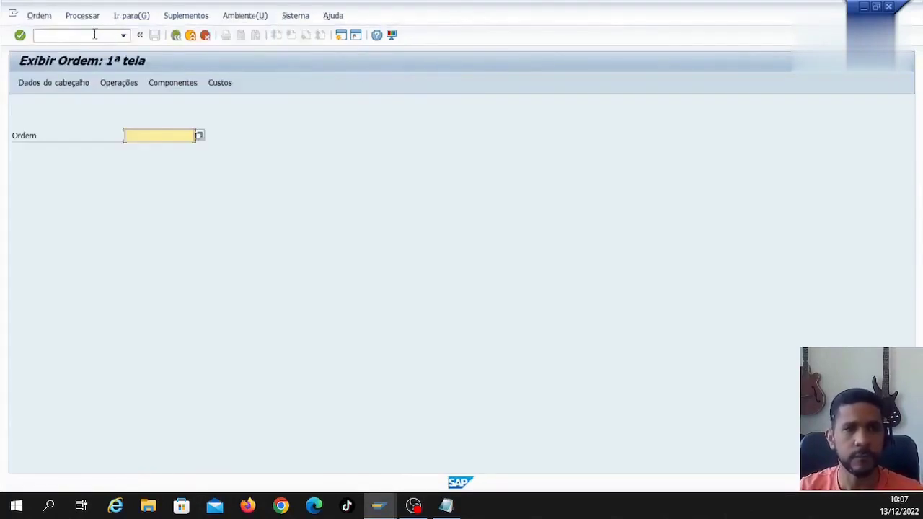
pyautogui.click(158, 136)
pyautogui.click(163, 149)
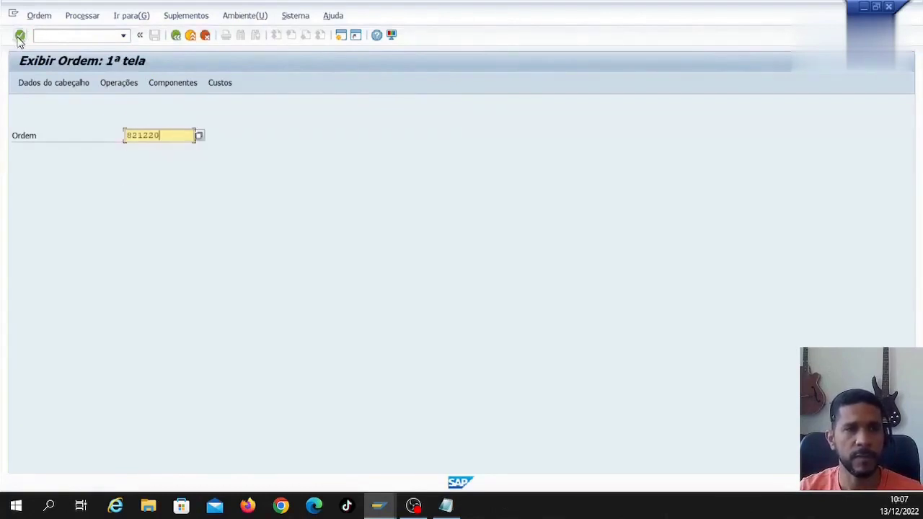
pyautogui.click(20, 35)
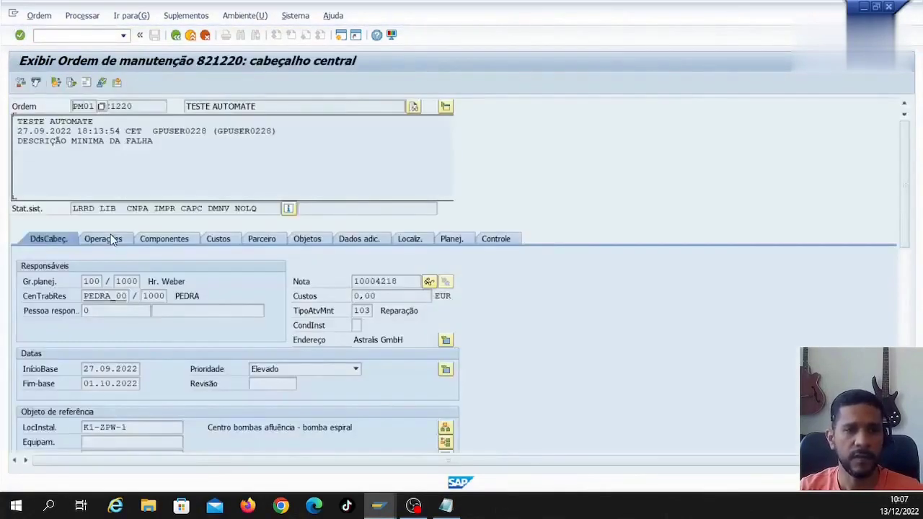
# Step: View the order's Operações and Componentes tabs, then go back to SAP Easy Access
pyautogui.click(164, 239)
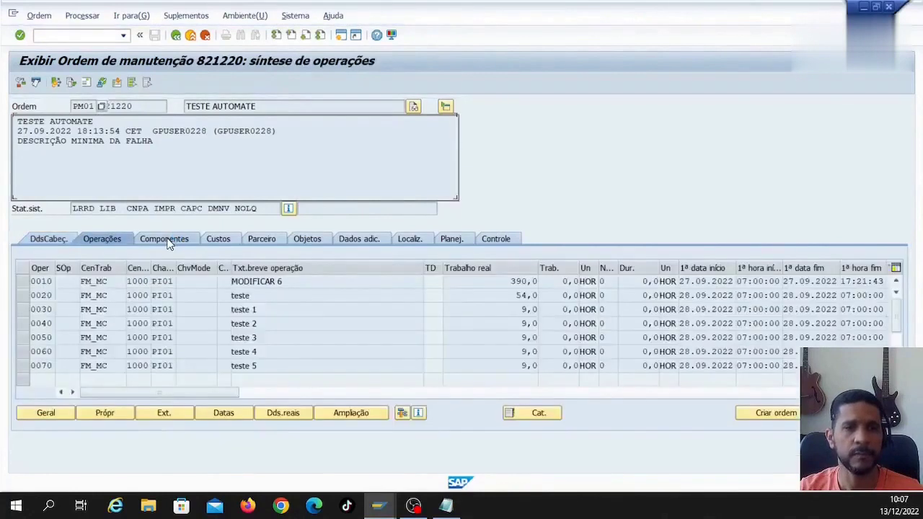
pyautogui.click(168, 241)
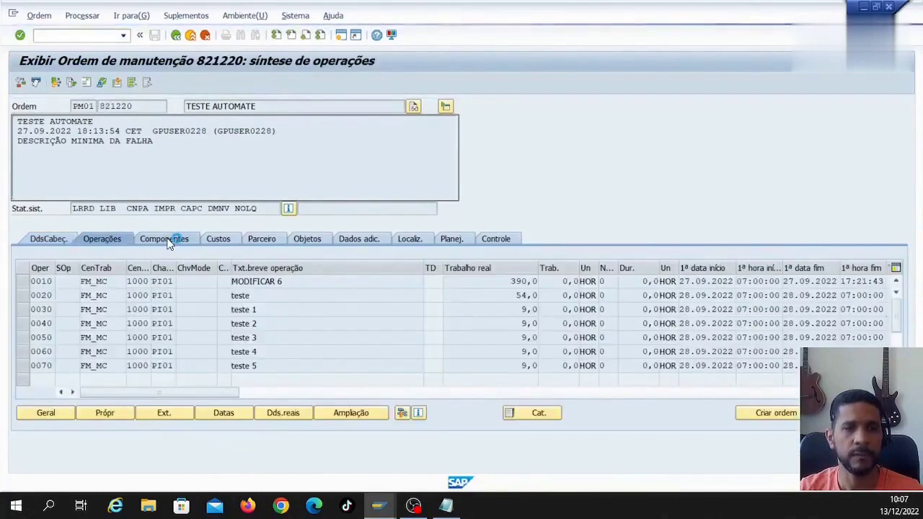
pyautogui.click(174, 37)
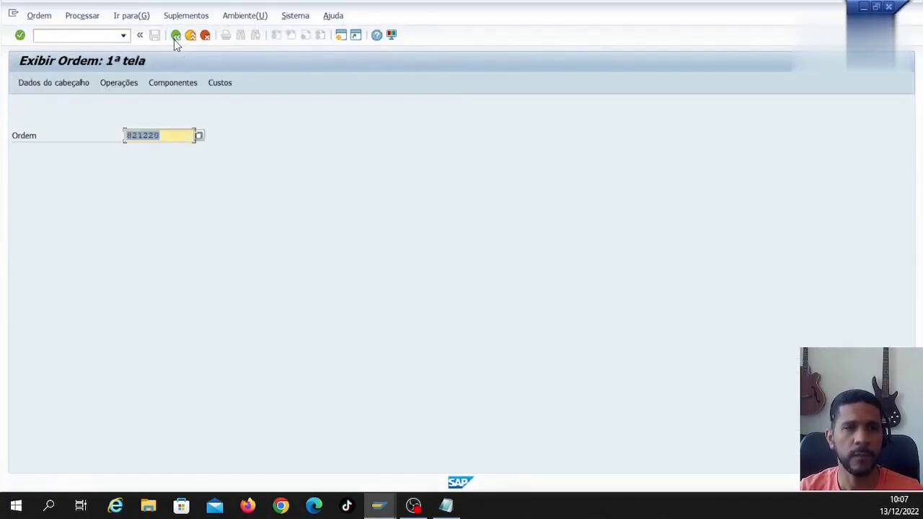
pyautogui.click(178, 41)
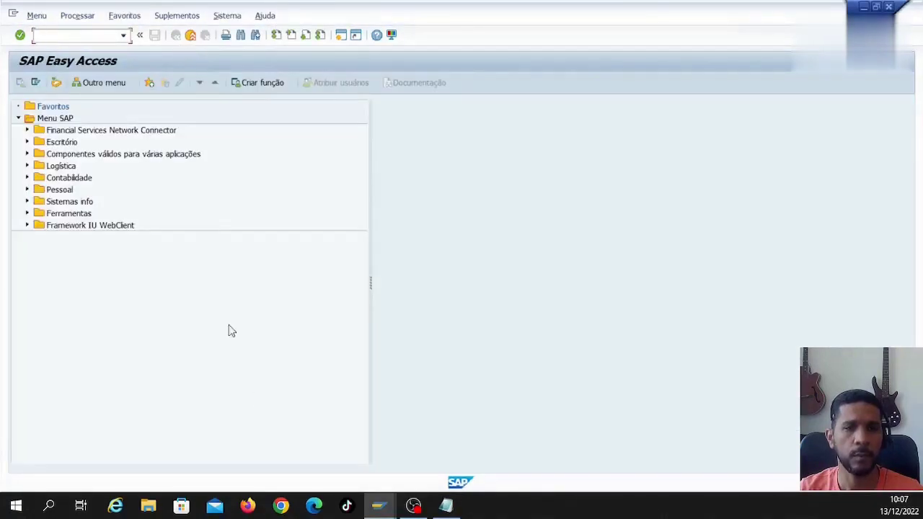
# Step: Stop the script recording in the record-and-playback window
pyautogui.moveTo(384, 505)
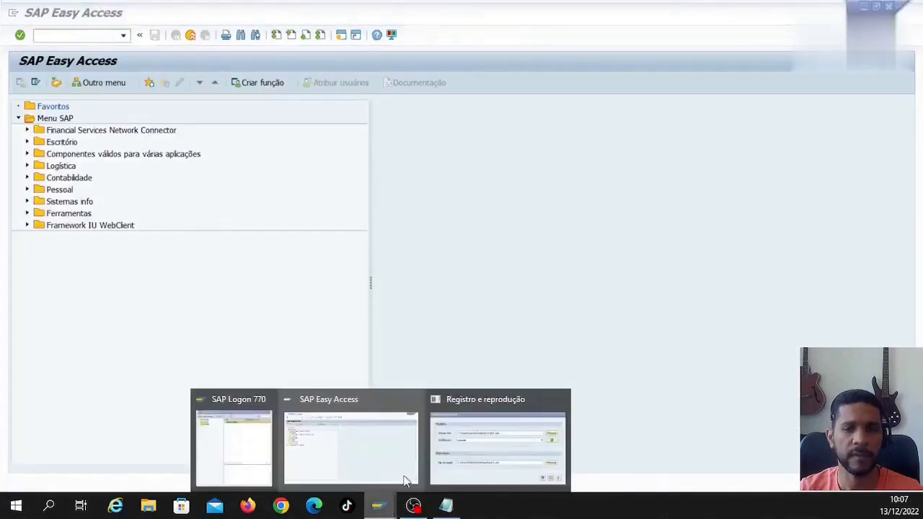
pyautogui.click(466, 433)
pyautogui.click(396, 267)
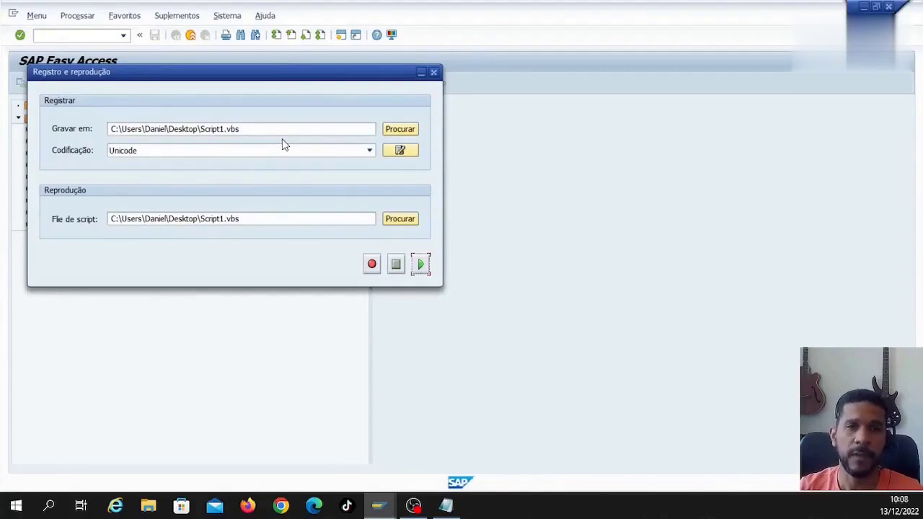
# Step: Minimise SAP, move the recorder window right and place Script1.vbs on the desktop
pyautogui.click(865, 7)
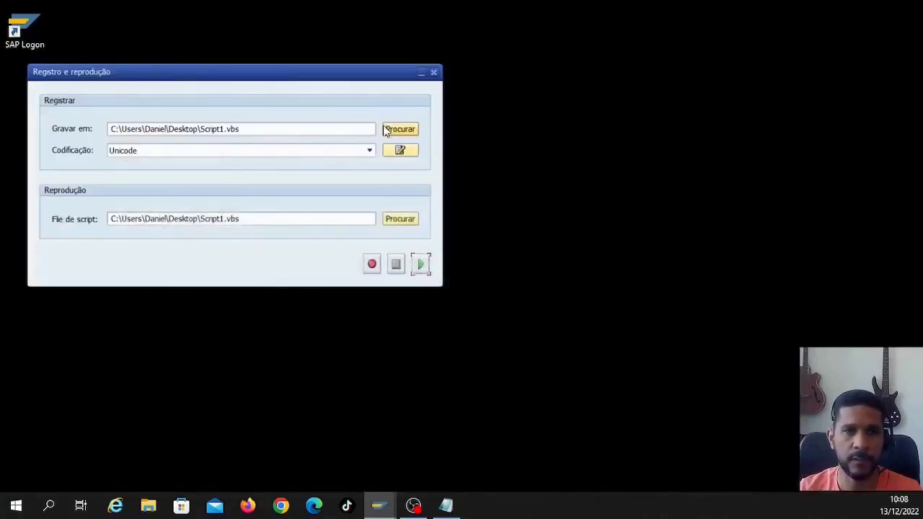
pyautogui.moveTo(300, 78); pyautogui.dragTo(445, 63)
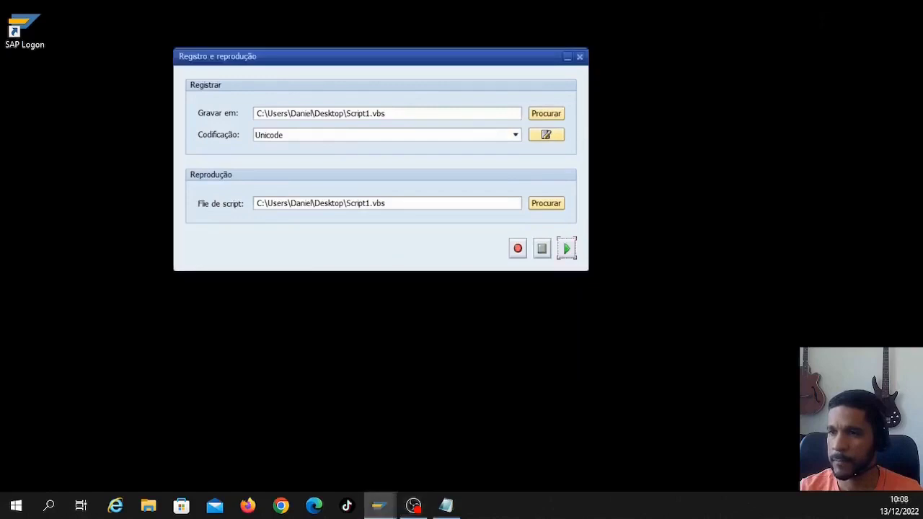
pyautogui.moveTo(187, 249); pyautogui.dragTo(89, 195)
pyautogui.click(103, 224)
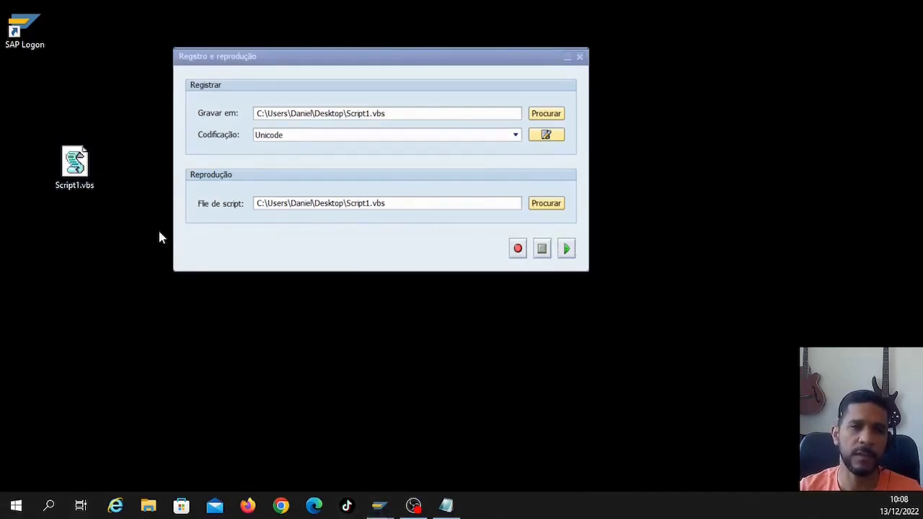
# Step: Replay the recorded script from the Registro e reprodução dialog, then close the dialog
pyautogui.click(446, 240)
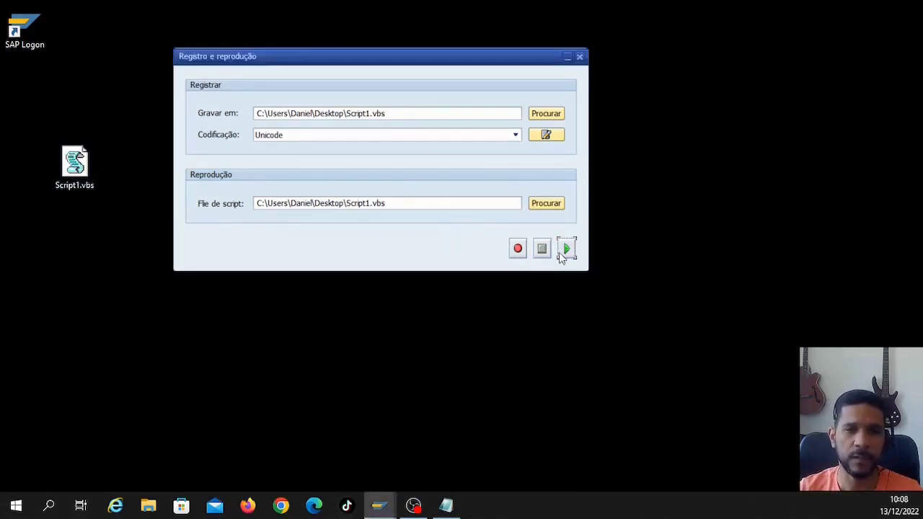
pyautogui.moveTo(377, 509)
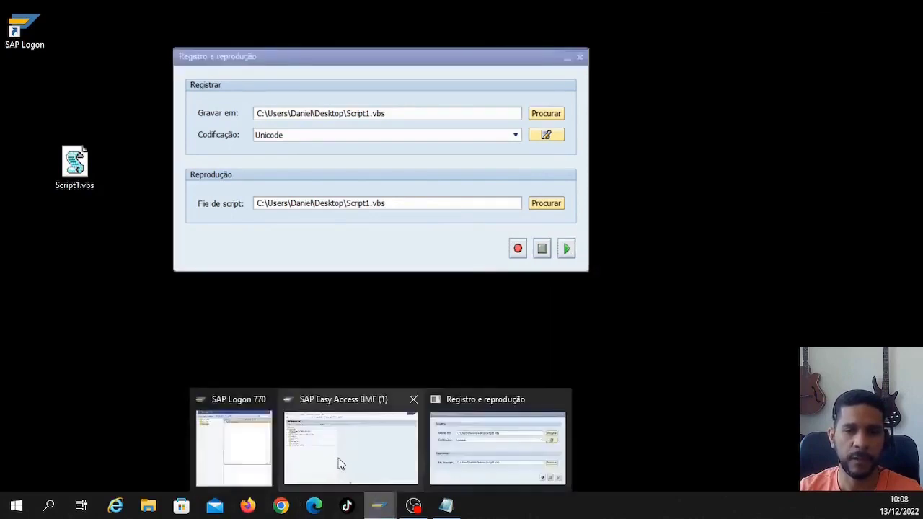
pyautogui.click(342, 460)
pyautogui.rightClick(385, 502)
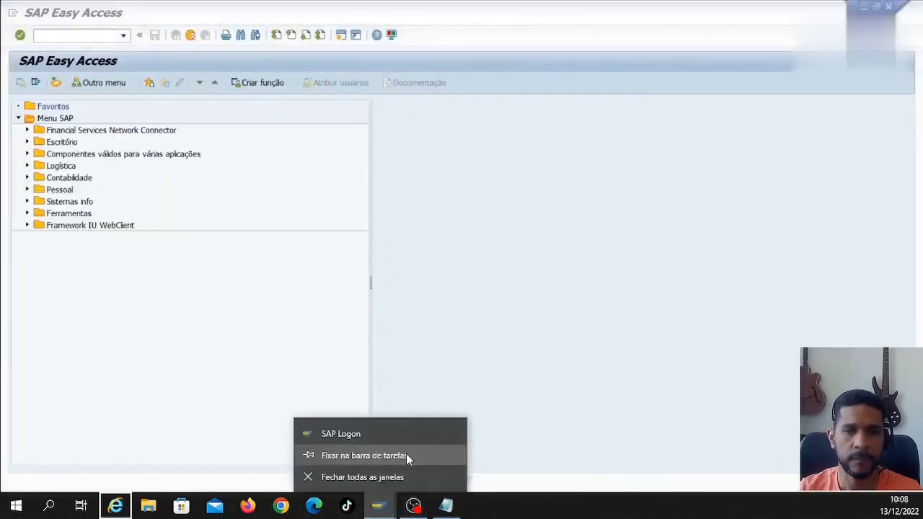
pyautogui.moveTo(416, 471)
pyautogui.click(497, 444)
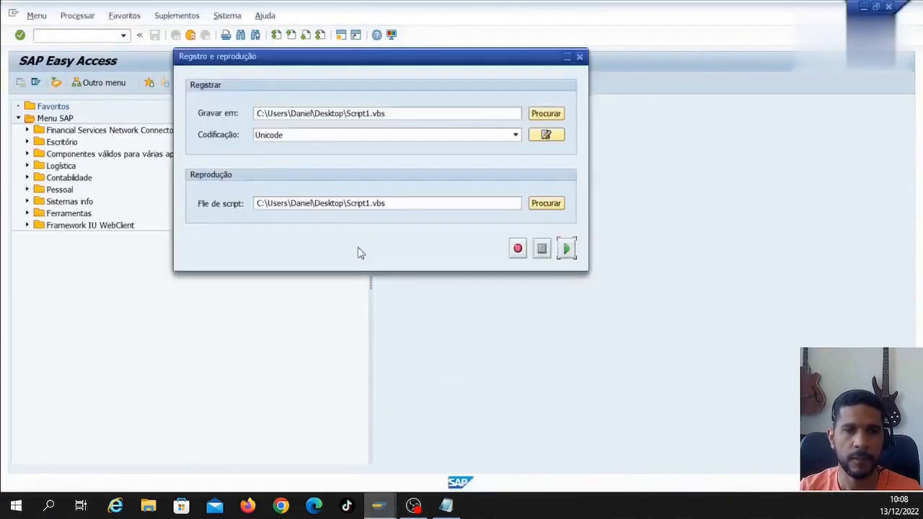
pyautogui.moveTo(308, 62); pyautogui.dragTo(172, 112)
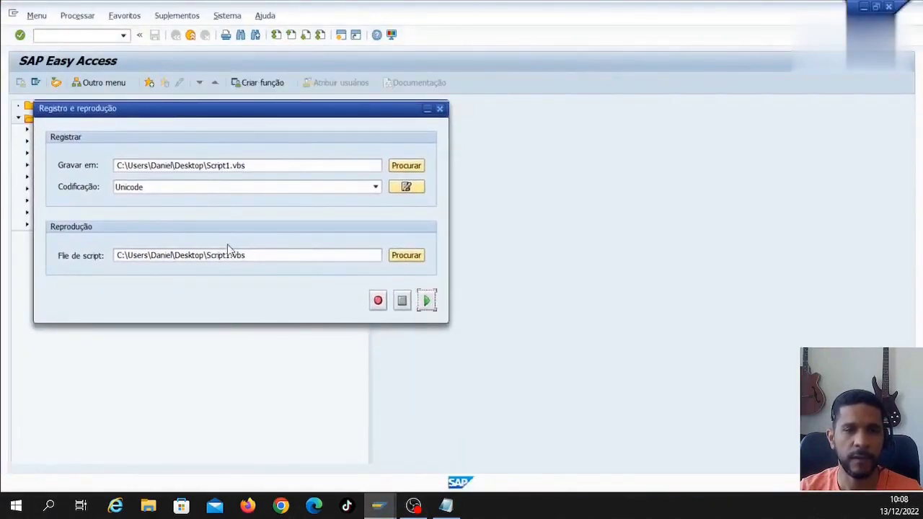
pyautogui.click(430, 302)
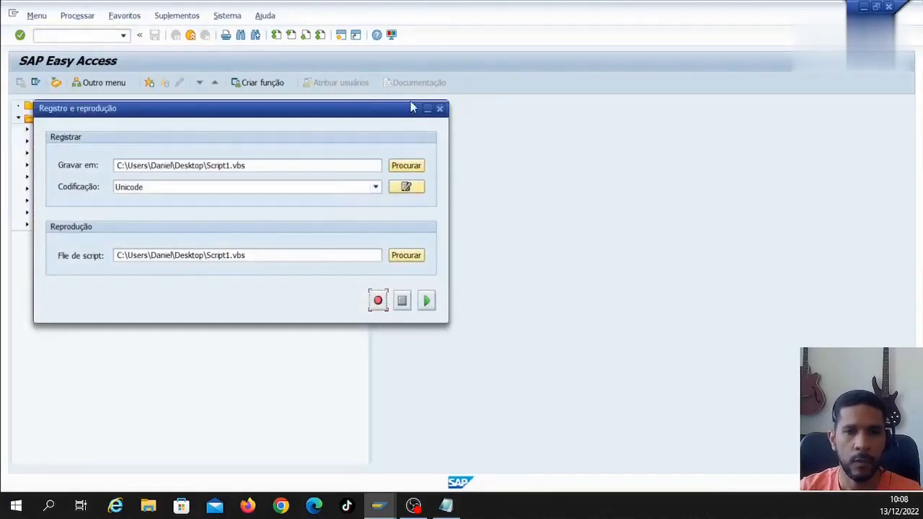
pyautogui.click(441, 110)
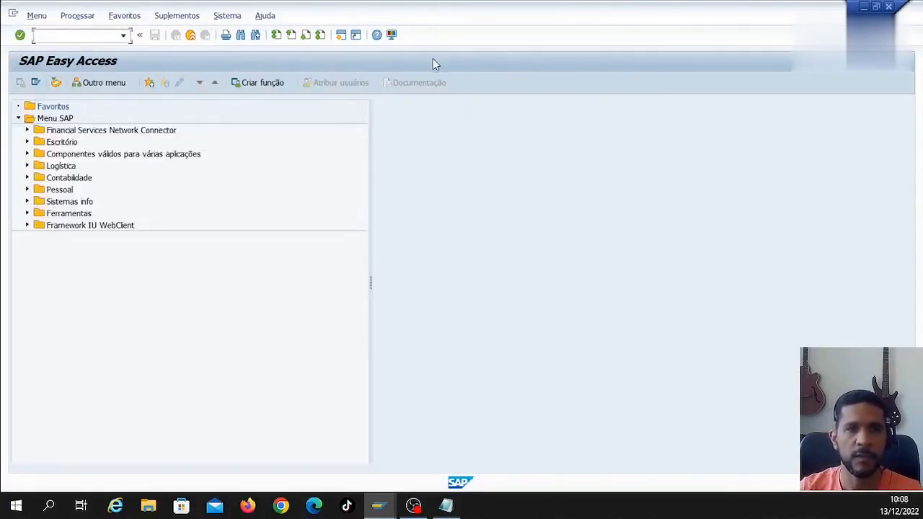
# Step: Minimise SAP and open Script1.vbs in Notepad with Editar
pyautogui.click(864, 6)
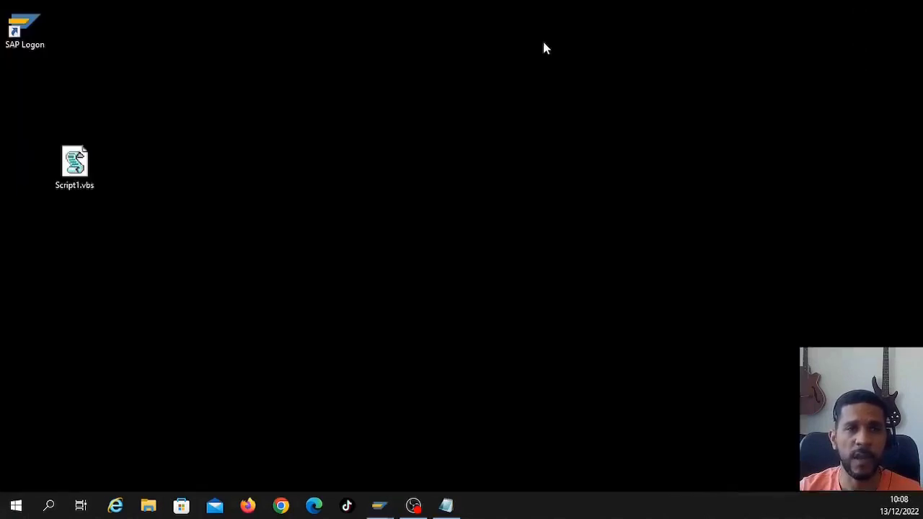
pyautogui.moveTo(94, 172); pyautogui.dragTo(95, 44)
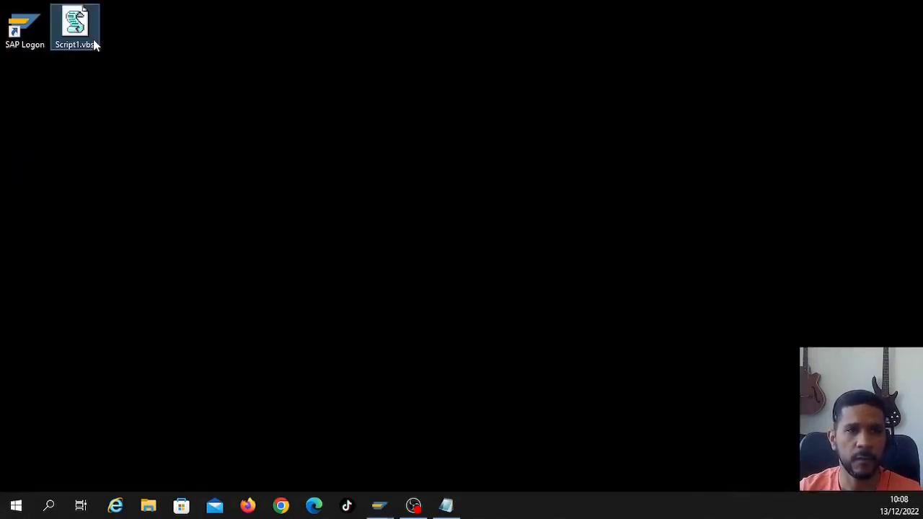
pyautogui.rightClick(86, 36)
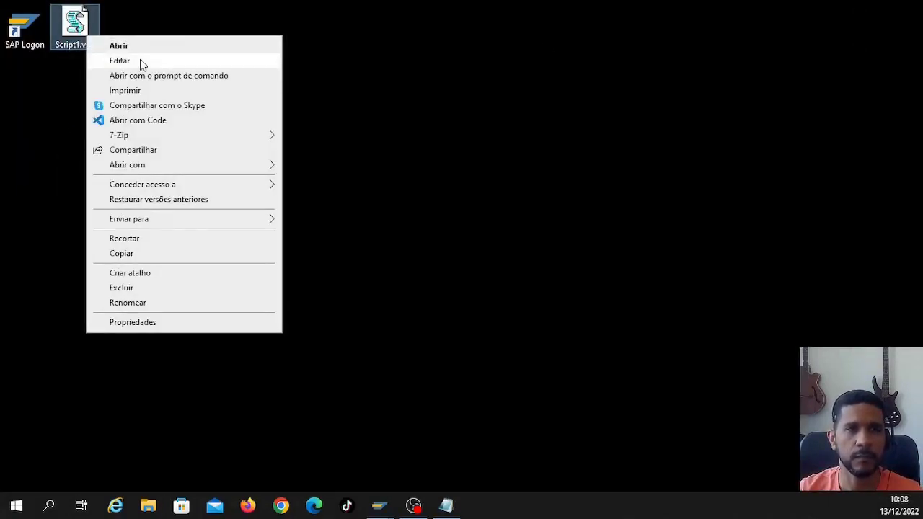
pyautogui.click(141, 62)
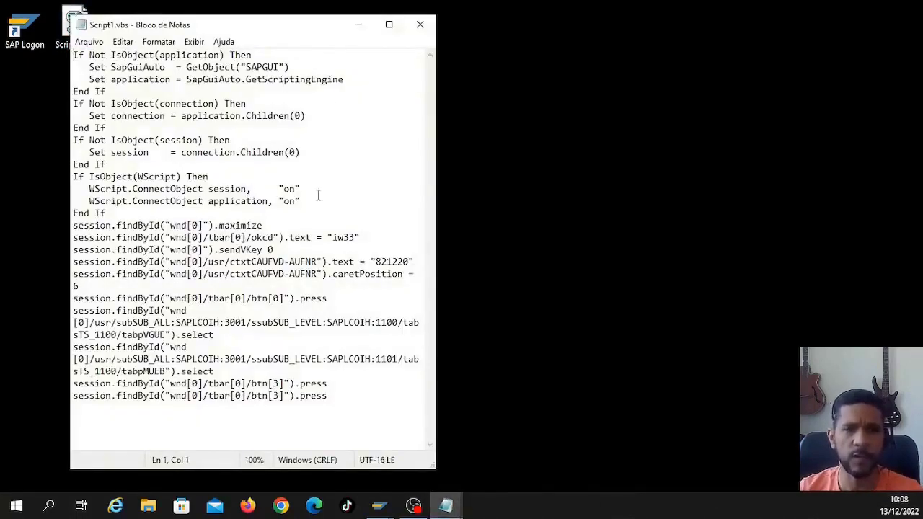
pyautogui.click(308, 223)
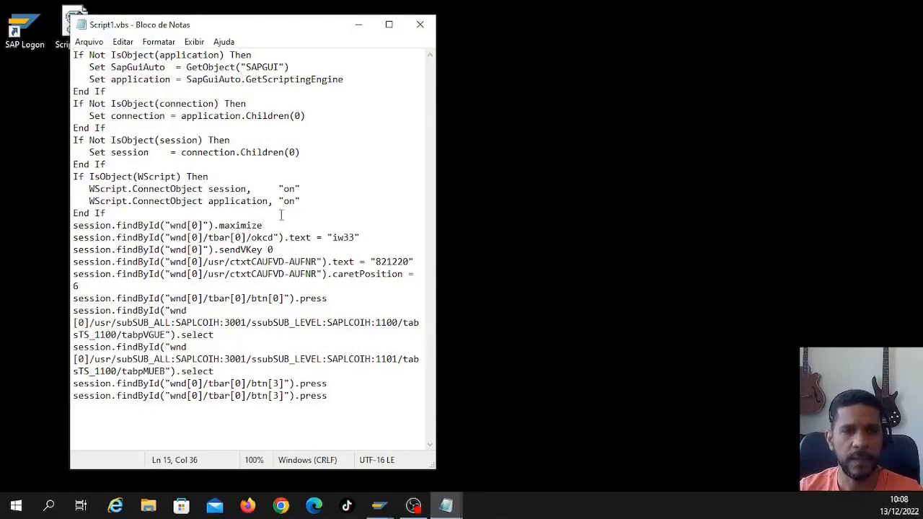
pyautogui.moveTo(281, 215); pyautogui.dragTo(72, 28)
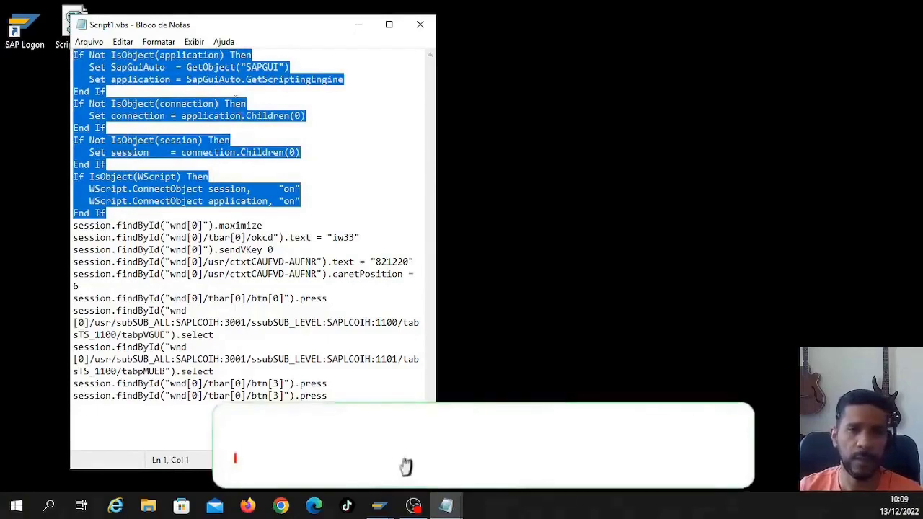
pyautogui.moveTo(208, 66); pyautogui.dragTo(233, 88)
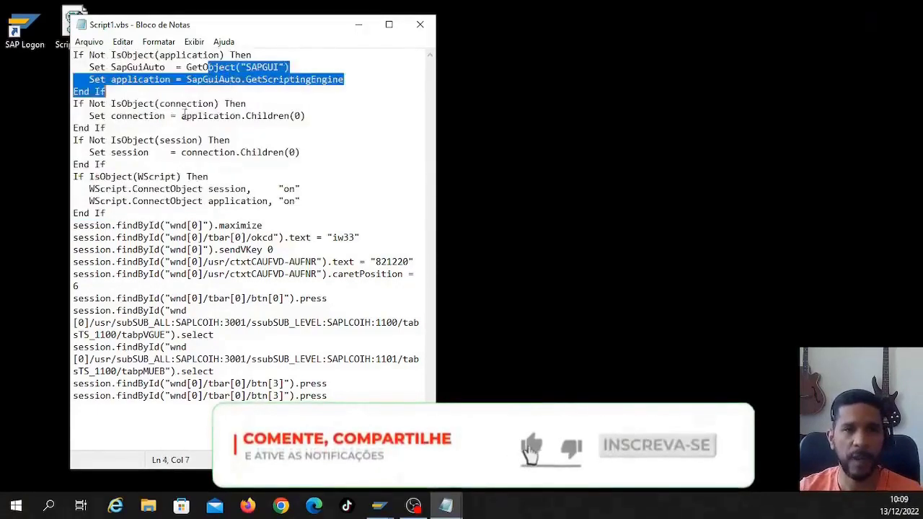
pyautogui.moveTo(181, 116); pyautogui.dragTo(231, 128)
pyautogui.moveTo(181, 152); pyautogui.dragTo(243, 162)
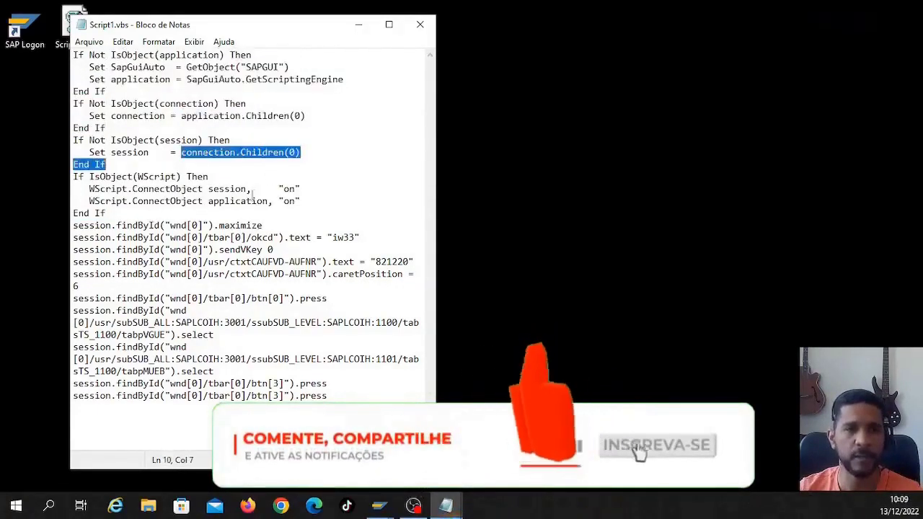
pyautogui.moveTo(213, 237); pyautogui.dragTo(198, 238)
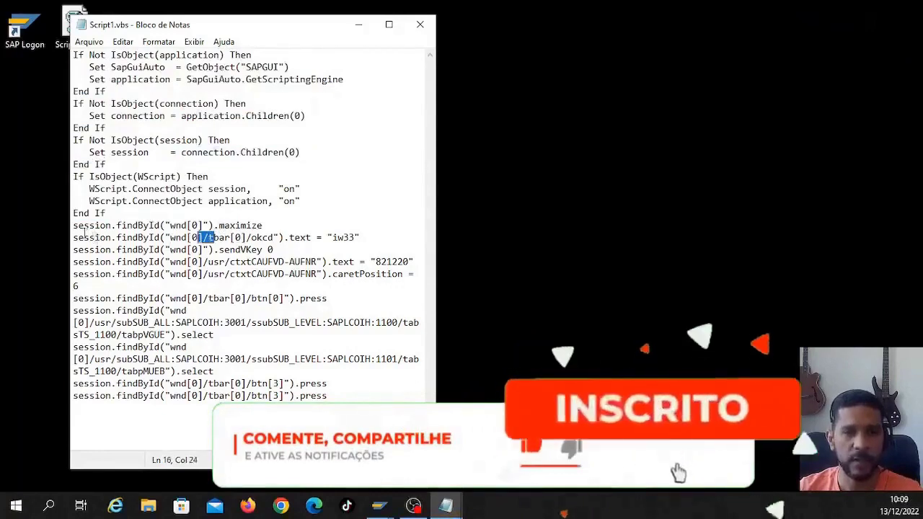
pyautogui.moveTo(84, 225); pyautogui.dragTo(308, 261)
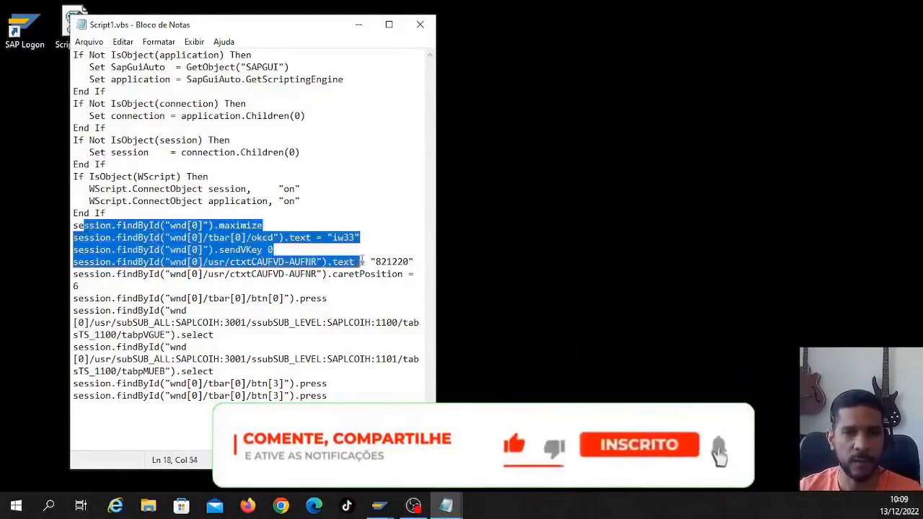
pyautogui.moveTo(72, 237); pyautogui.dragTo(413, 262)
pyautogui.moveTo(234, 298); pyautogui.dragTo(325, 298)
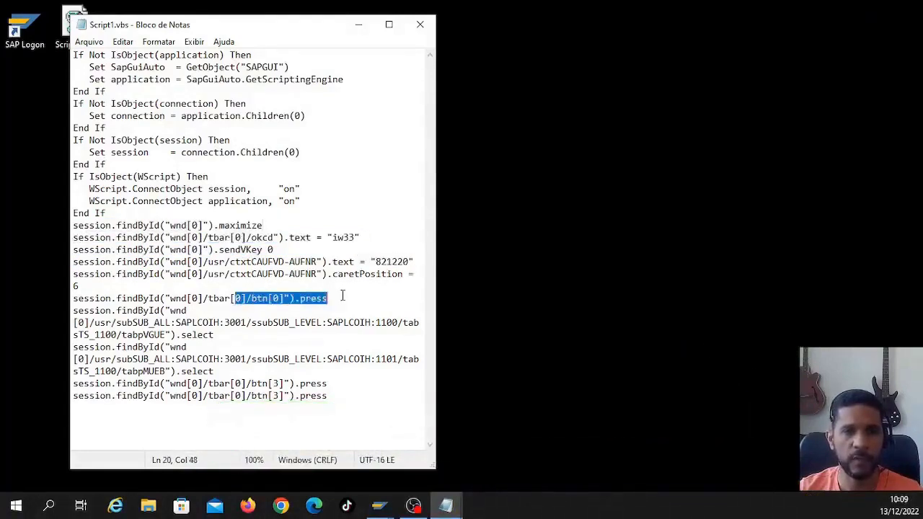
pyautogui.moveTo(116, 335); pyautogui.dragTo(254, 371)
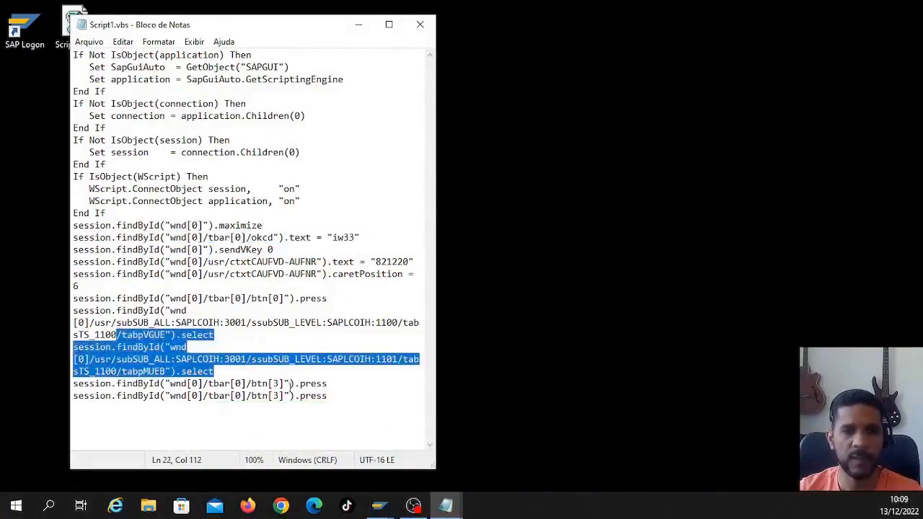
pyautogui.click(290, 384)
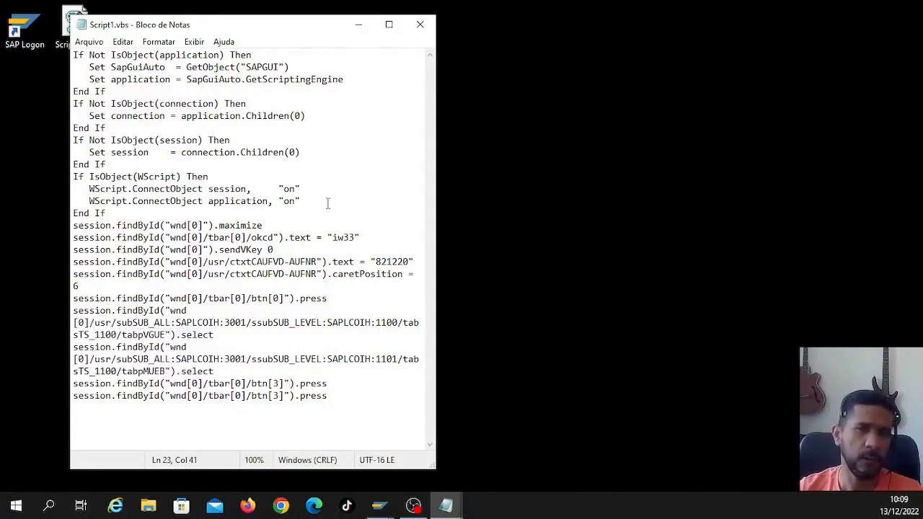
pyautogui.click(251, 215)
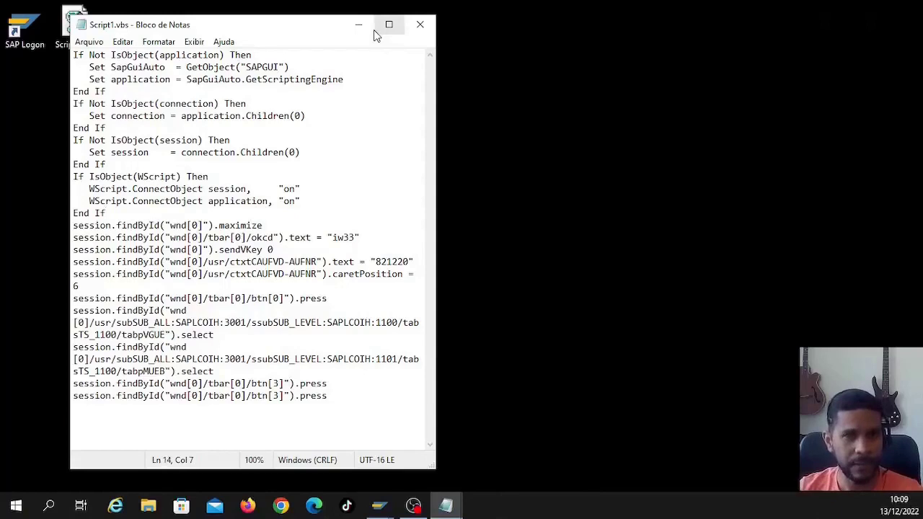